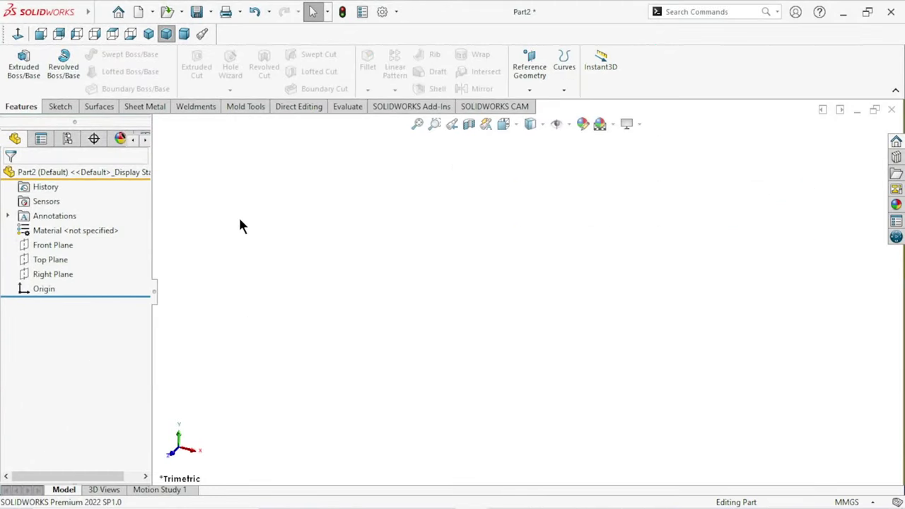
Select the Top Plane in the FeatureManager tree as the sketch plane
click(60, 260)
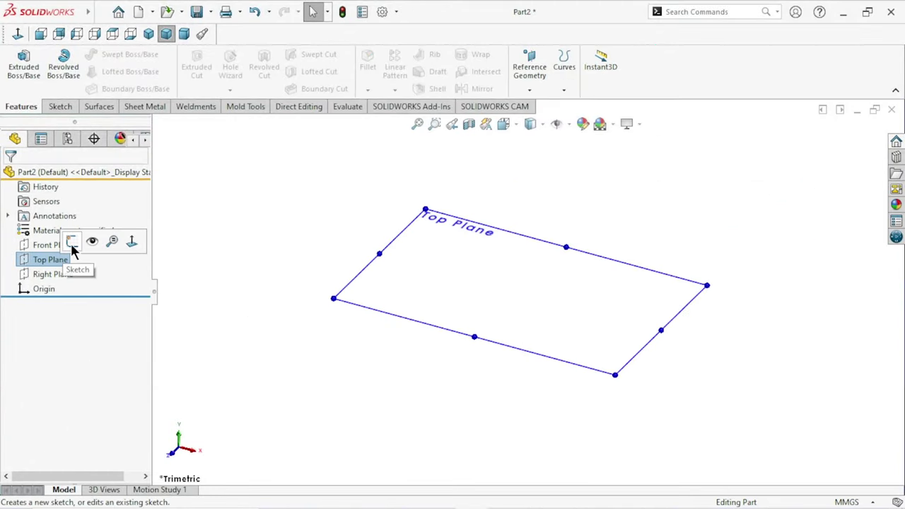
Sketch a center rectangle on the Top Plane with its centre at the origin
click(74, 244)
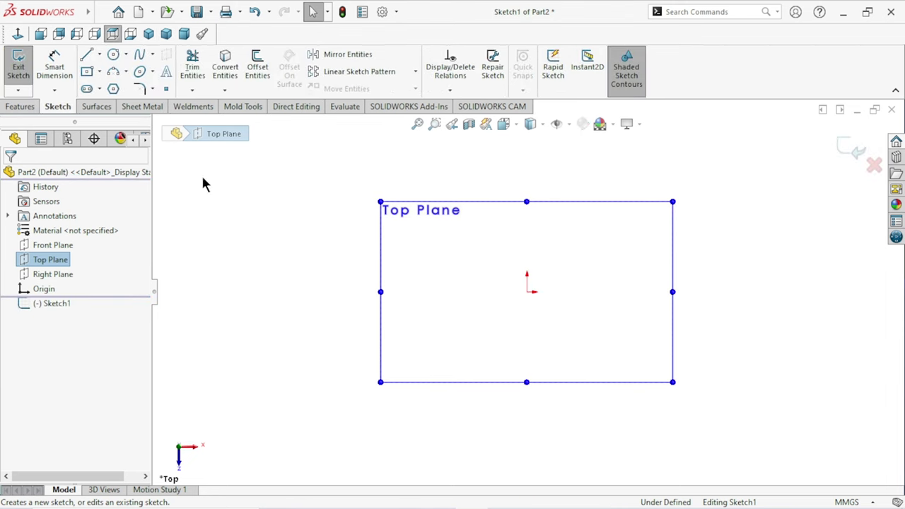
key(r)
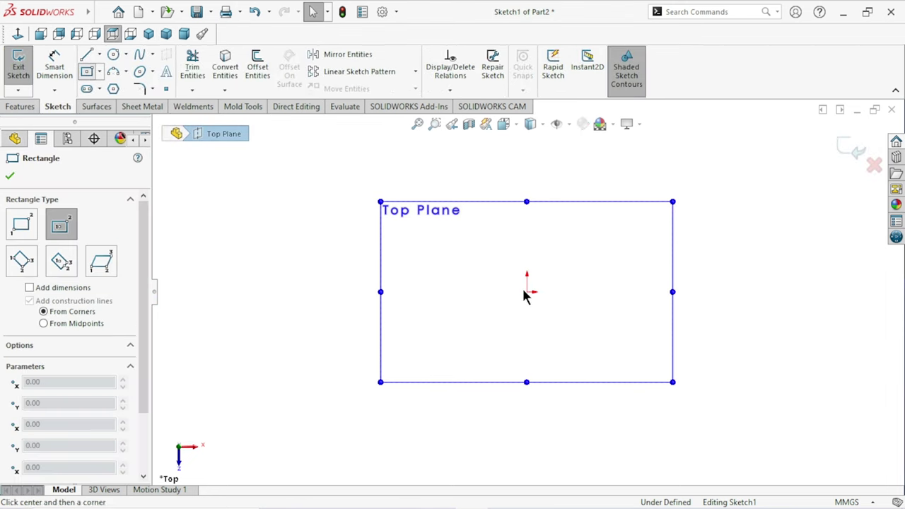
click(526, 291)
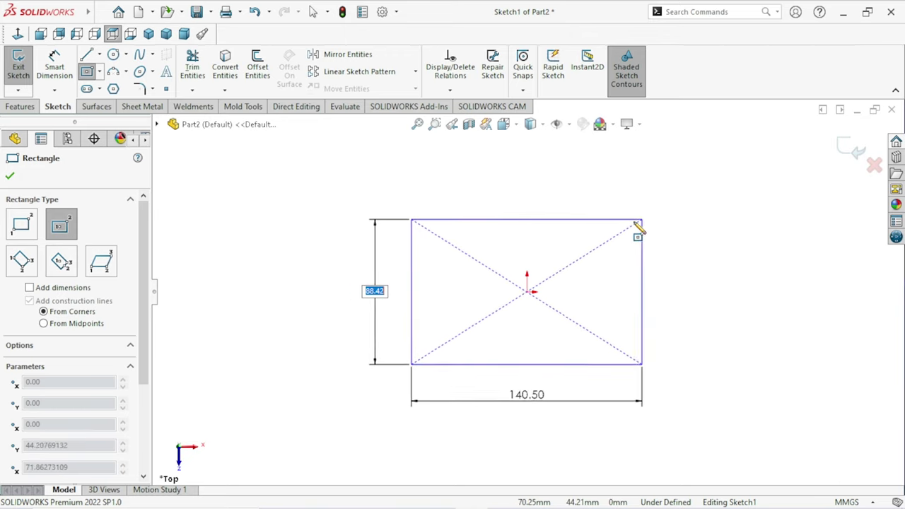
click(609, 230)
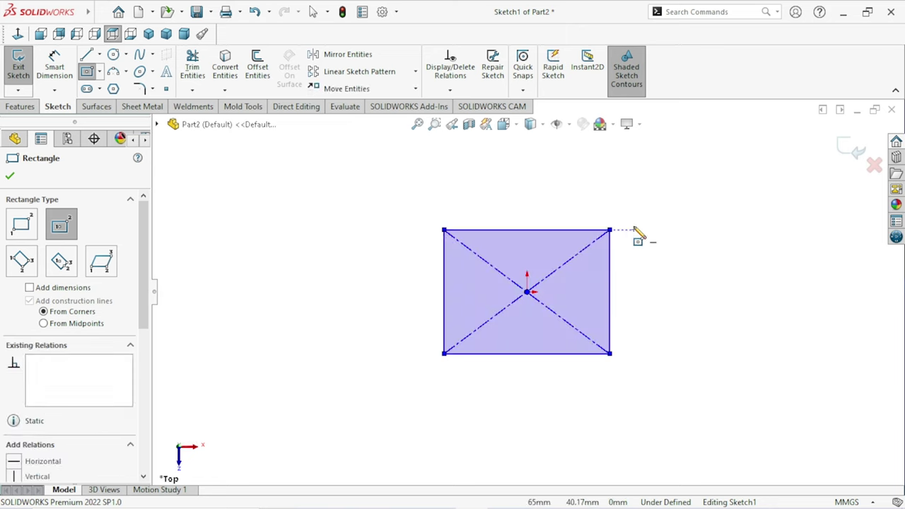
right_click(649, 235)
click(649, 236)
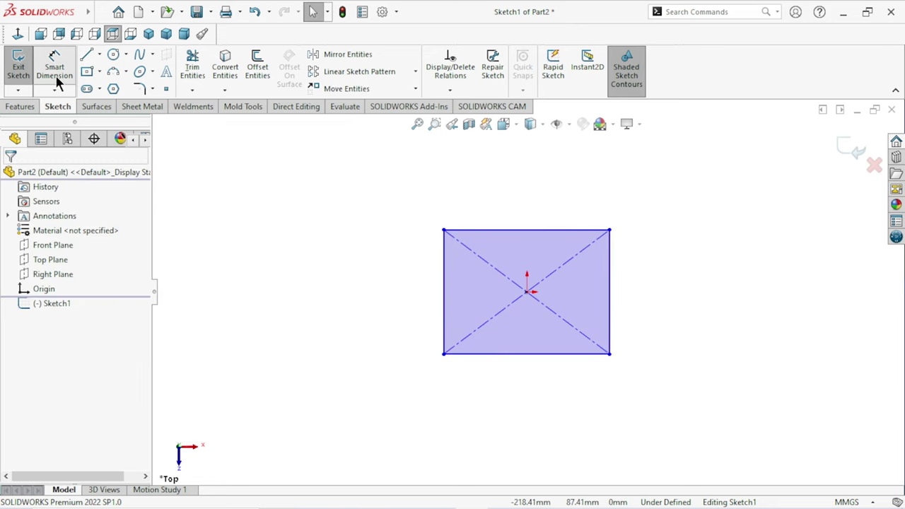
Dimension the rectangle's top edge to 70 mm wide
key(d)
click(507, 230)
click(511, 210)
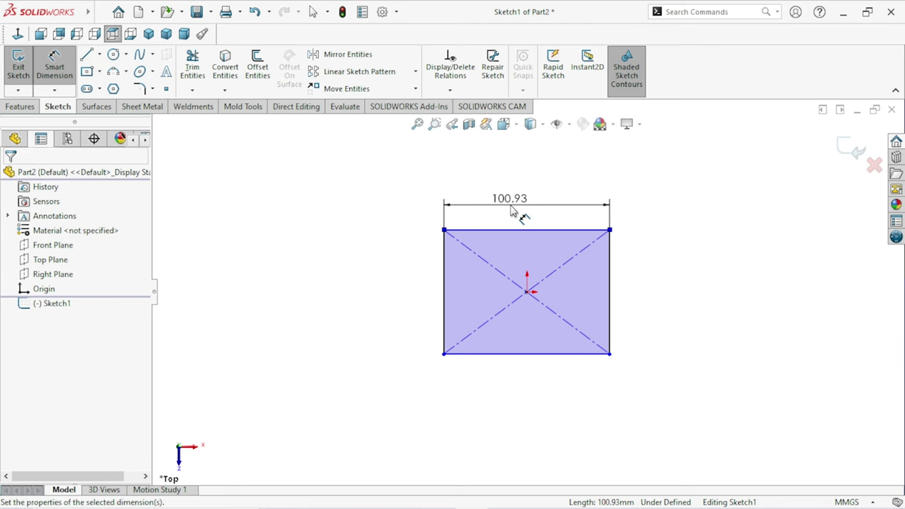
text(70)
click(452, 184)
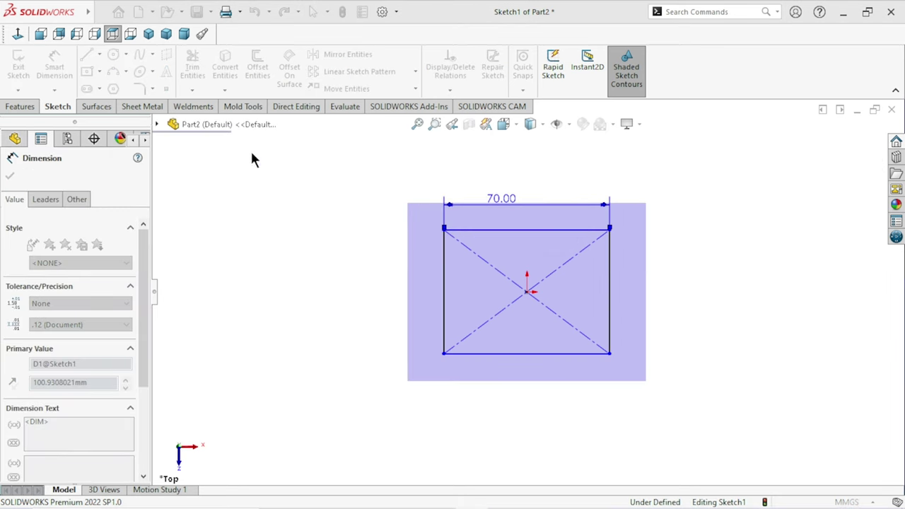
Dimension the left edge to 52 mm tall, fully defining the sketch
click(444, 294)
click(408, 290)
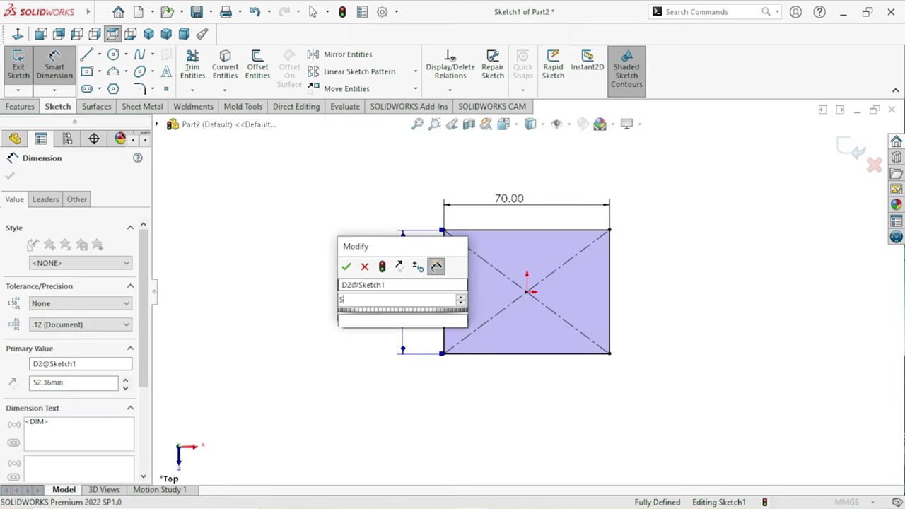
text(52)
click(347, 267)
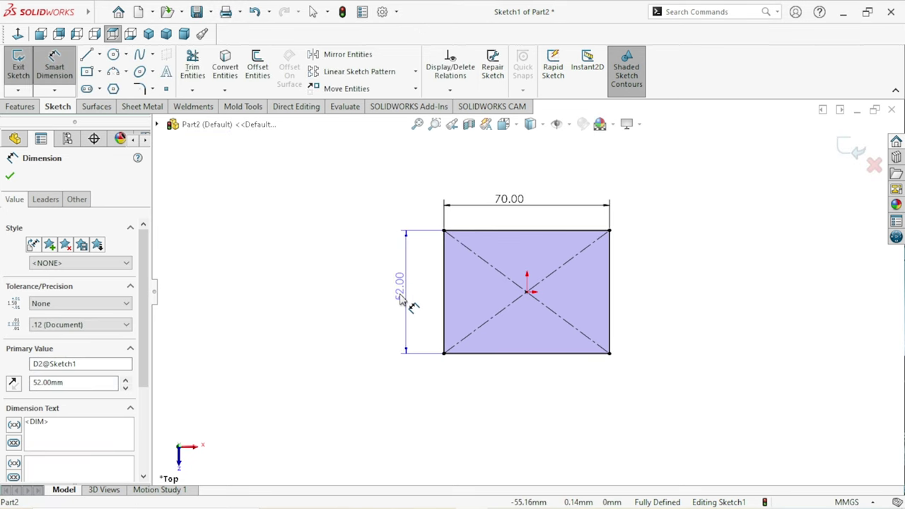
click(10, 178)
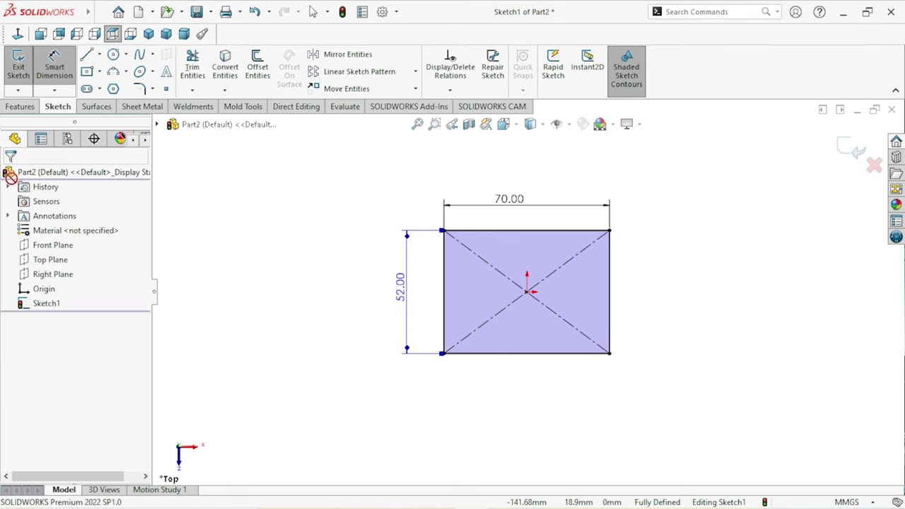
click(23, 108)
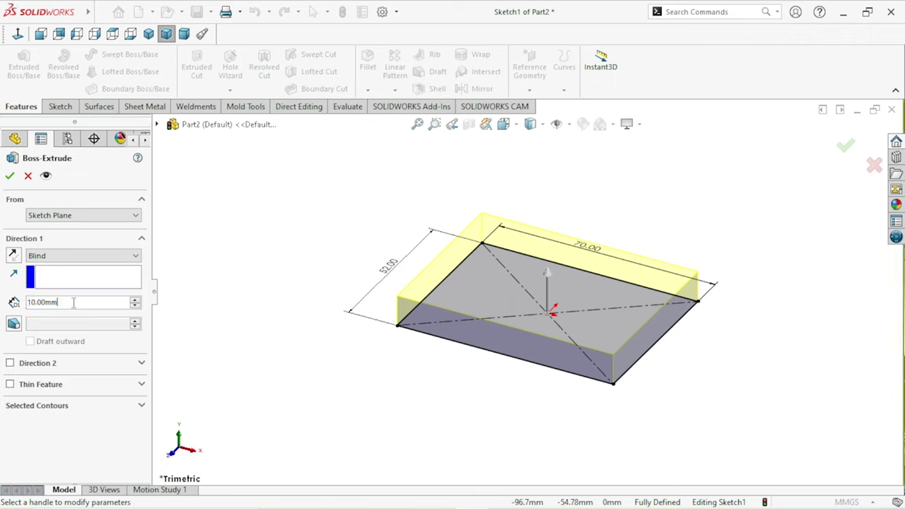
Extrude the rectangle Blind 8 mm into a solid plate
text(8)
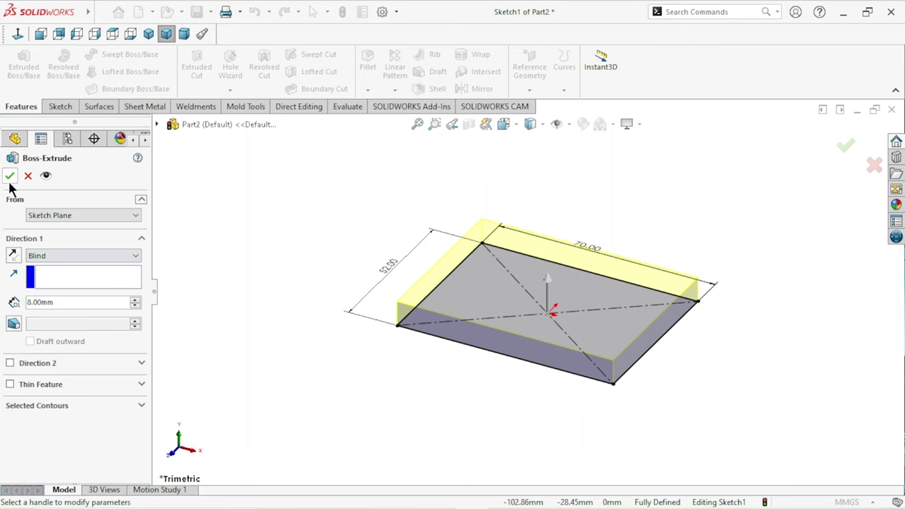
click(9, 180)
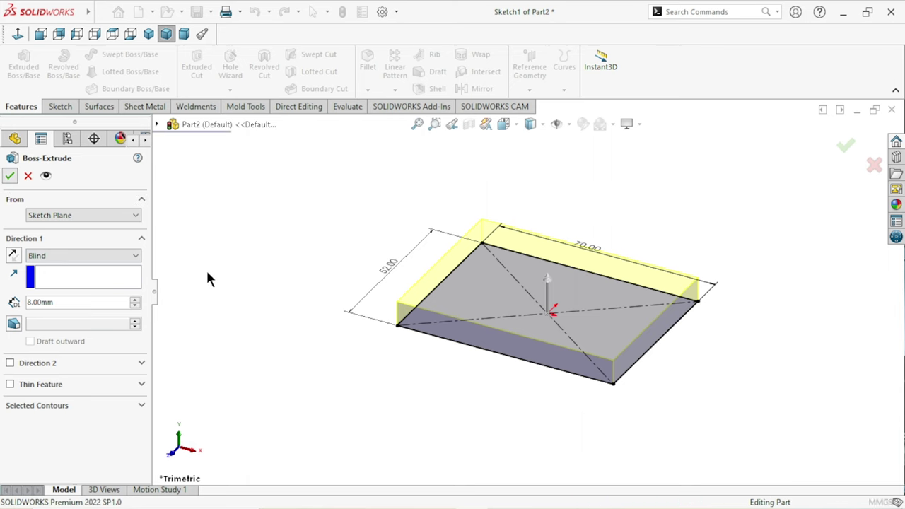
click(524, 291)
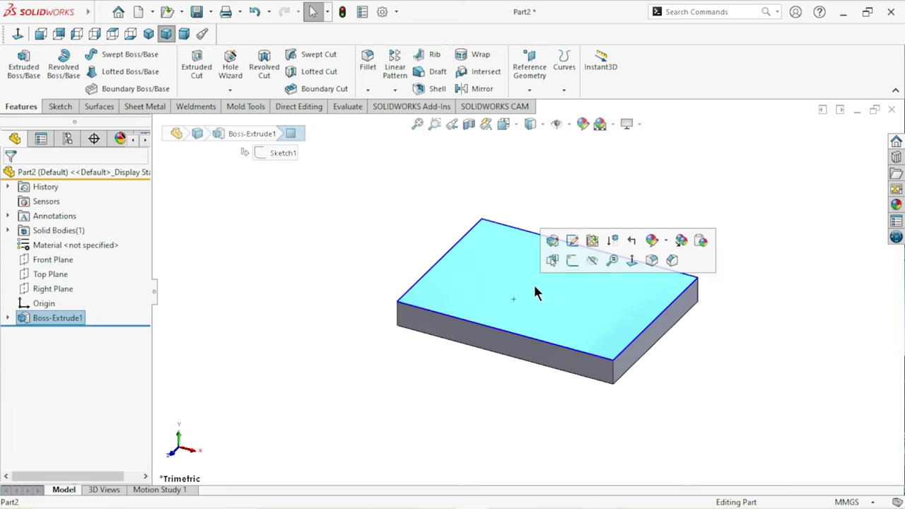
Start a sketch on the top face and draw a horizontal centreline edge to edge
click(572, 260)
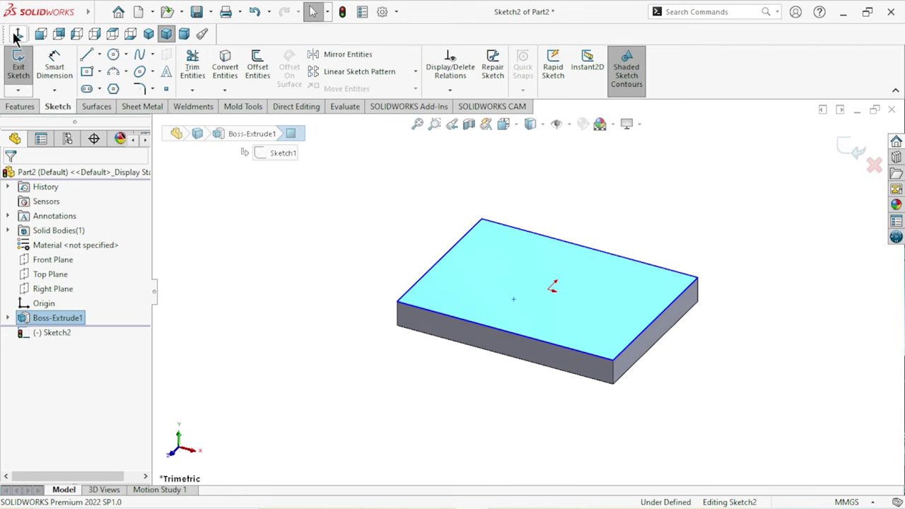
click(99, 54)
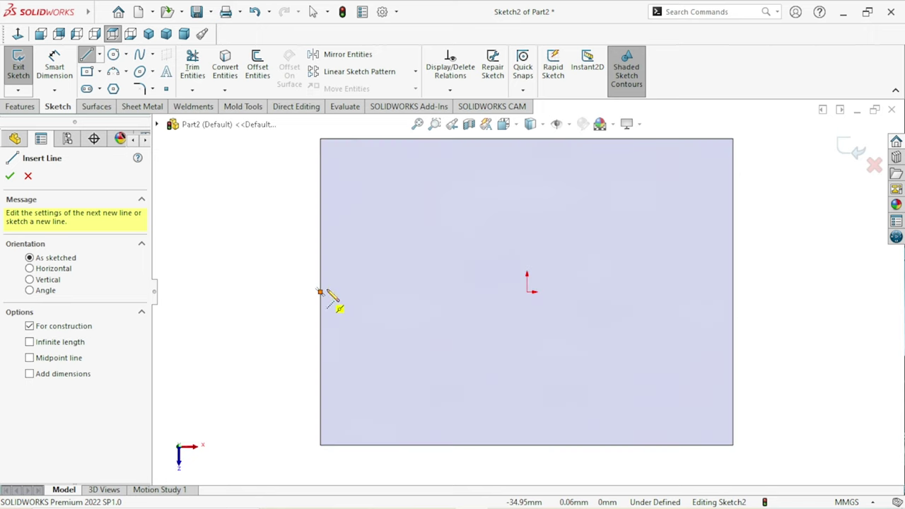
click(319, 292)
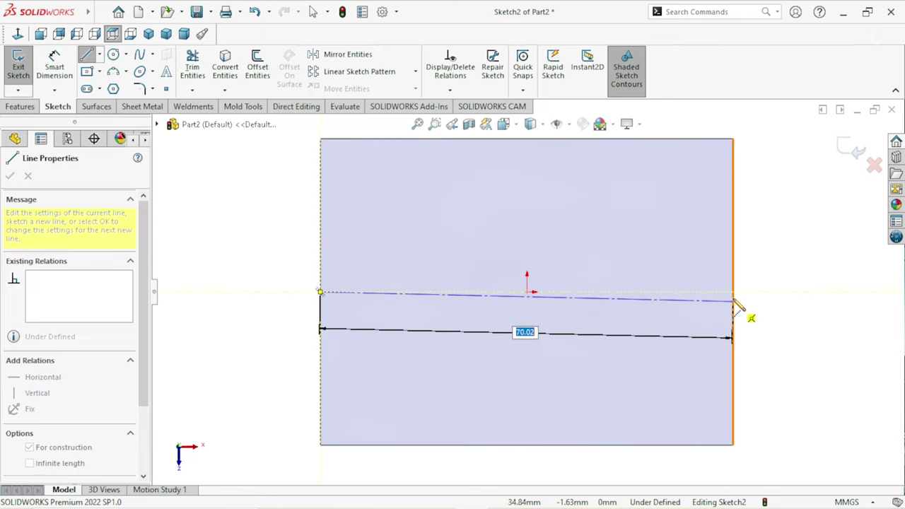
click(732, 292)
right_click(766, 284)
click(770, 285)
Place two sketch points on the centreline, one either side of centre
click(165, 89)
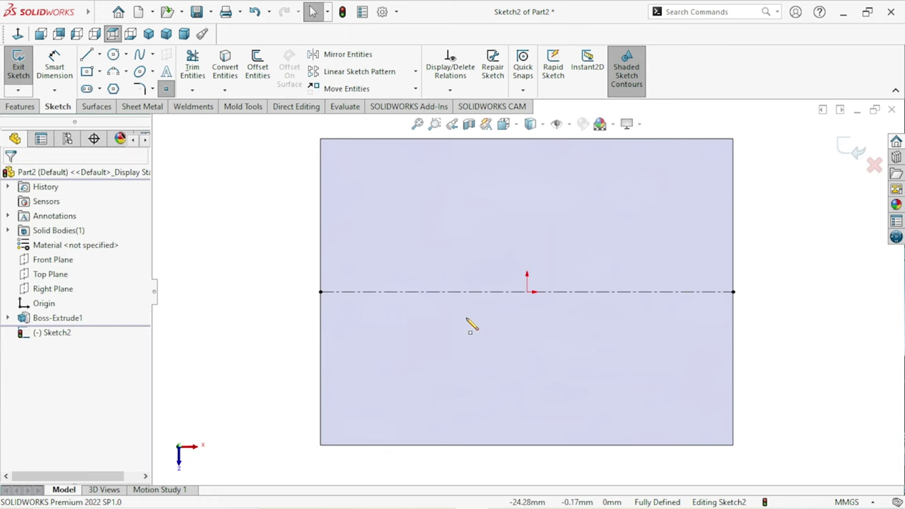
click(393, 292)
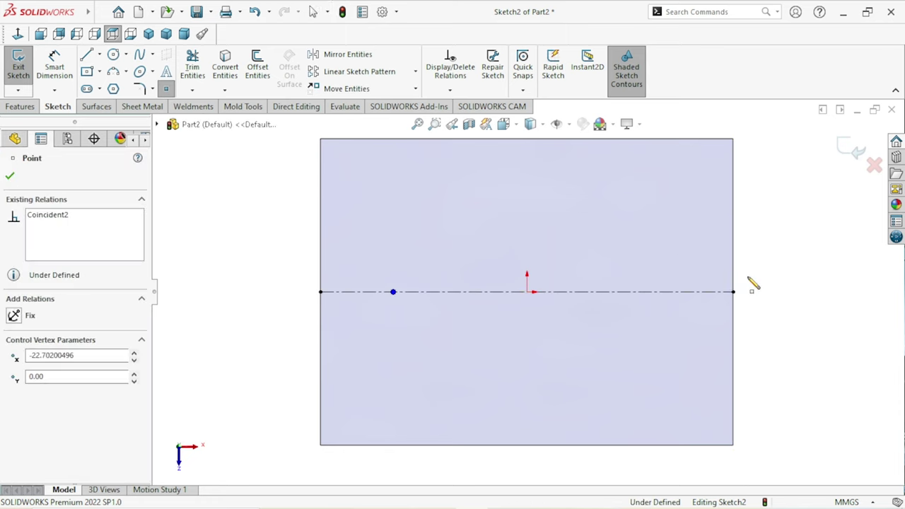
click(633, 293)
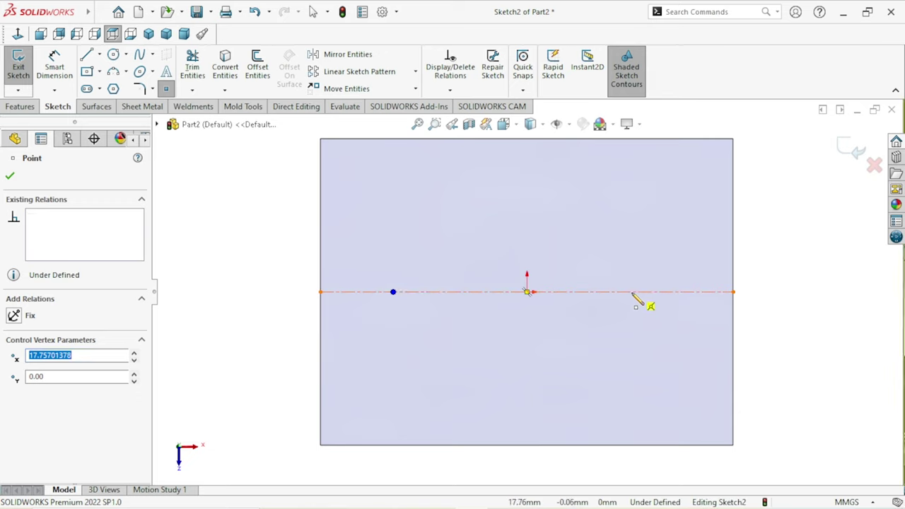
click(10, 177)
click(54, 67)
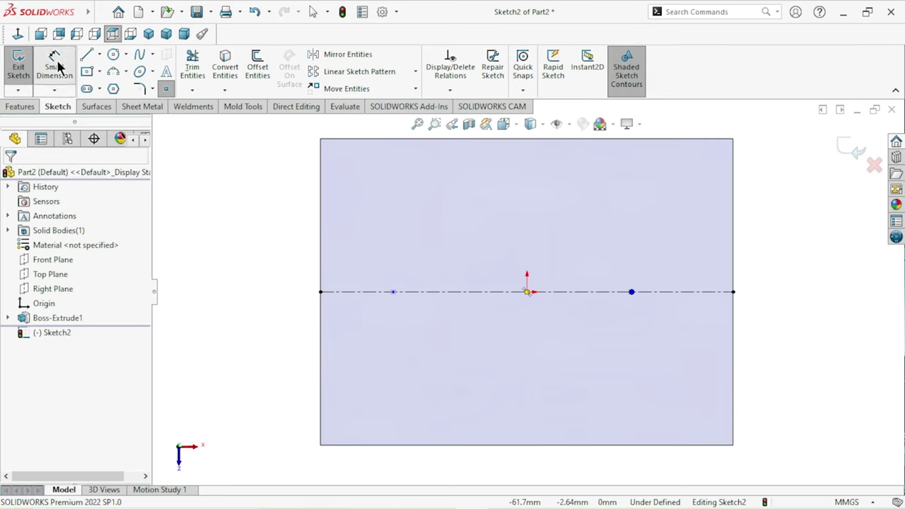
Dimension the left point 13 mm from the plate's left edge
click(322, 326)
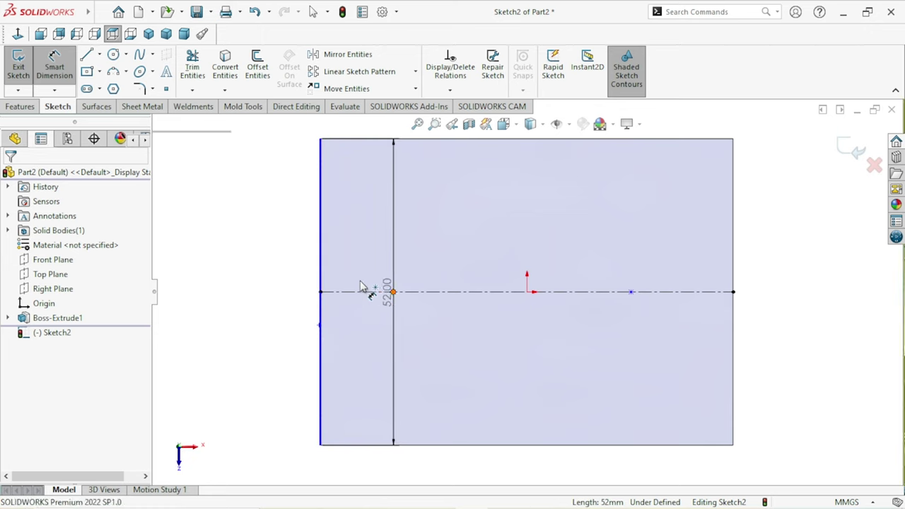
click(394, 291)
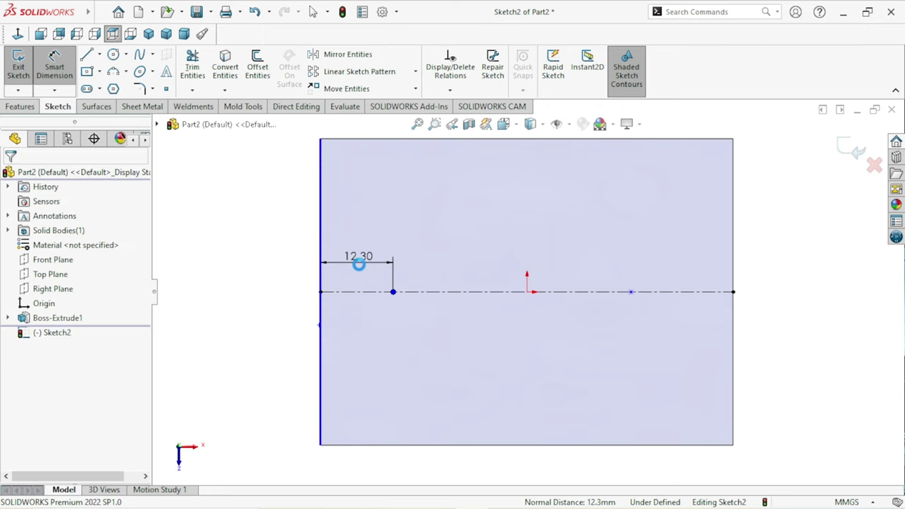
click(358, 262)
text(13)
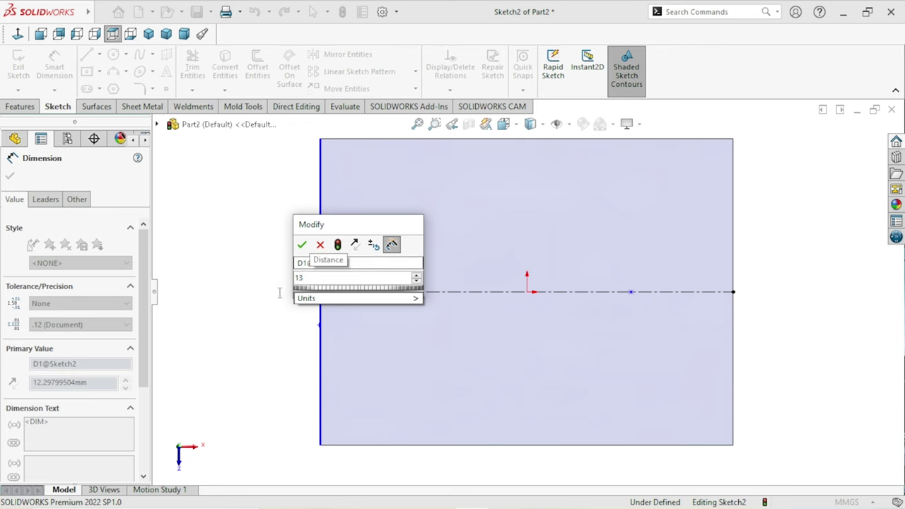
key(Return)
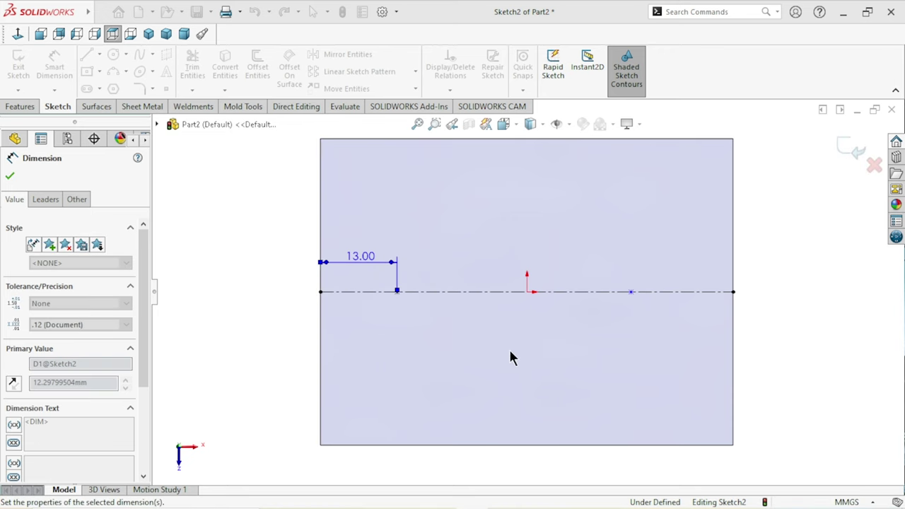
Set the spacing between the two points to 44 mm
click(398, 292)
click(631, 291)
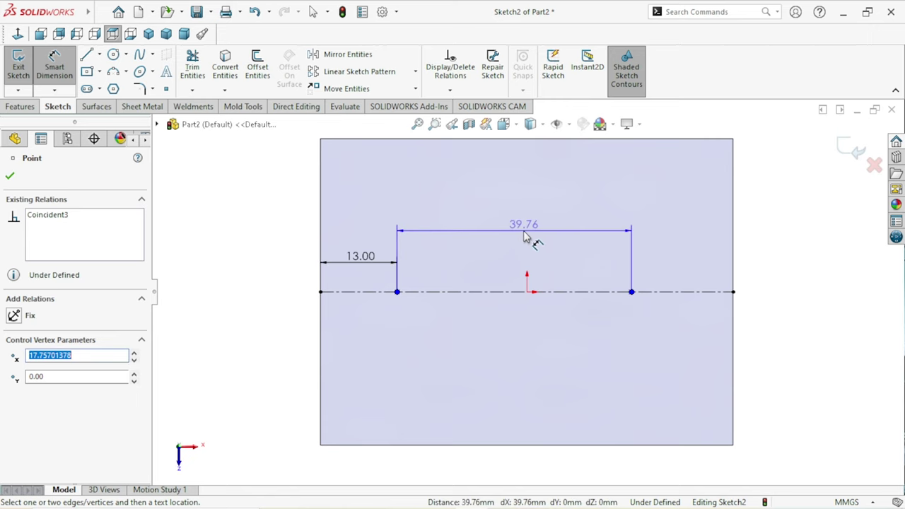
click(534, 239)
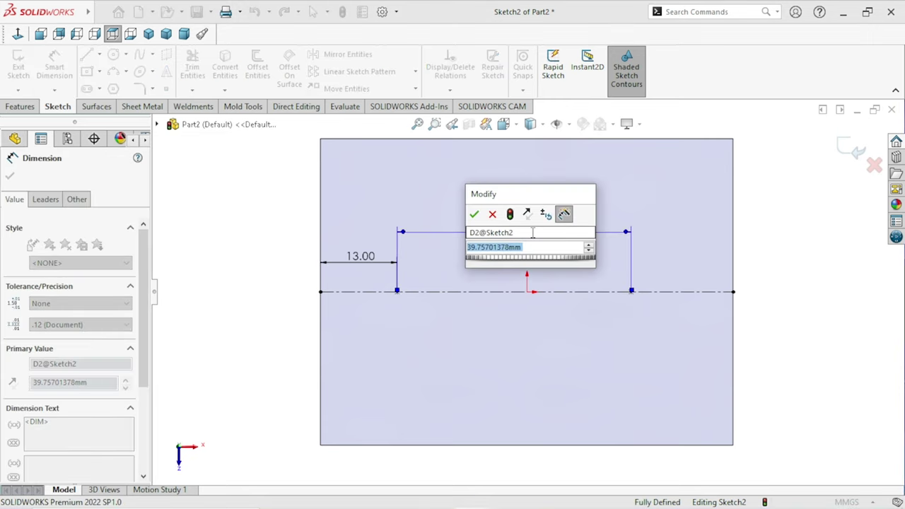
text(44)
click(474, 213)
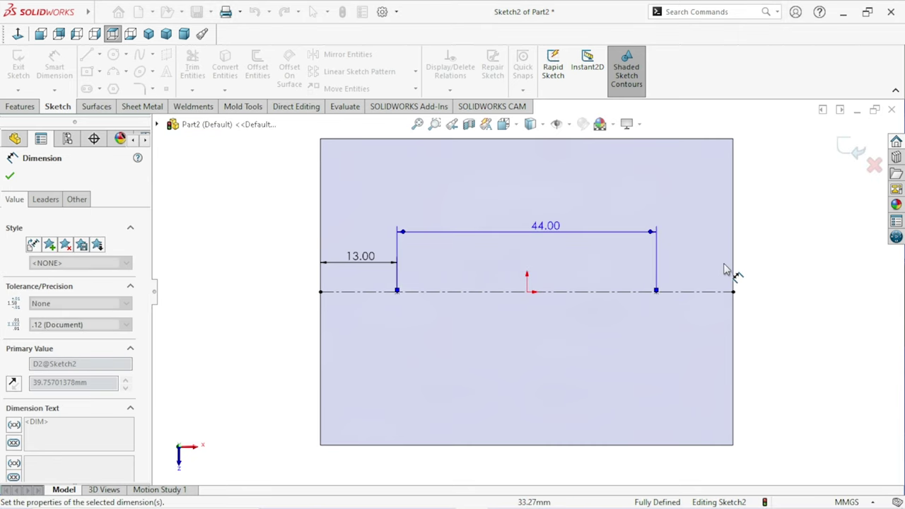
Add a driven 13 mm dimension from the right edge and exit the sketch
click(737, 281)
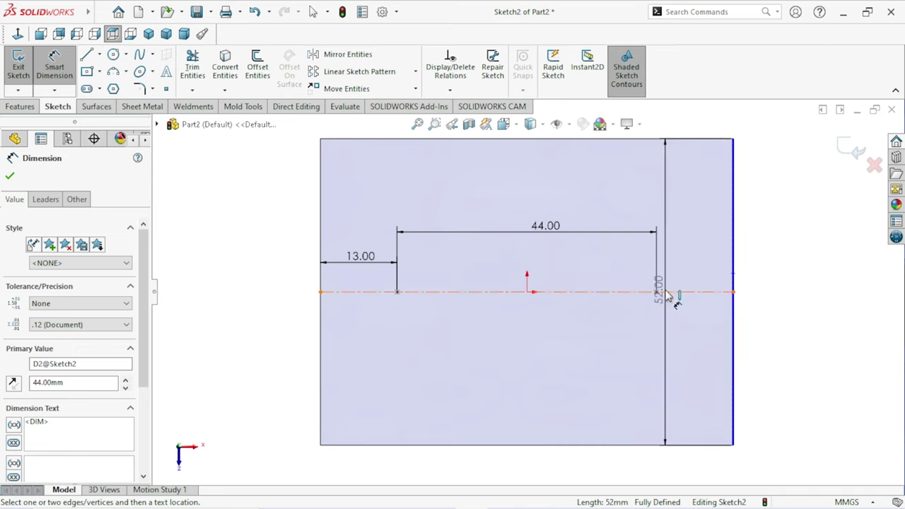
click(656, 292)
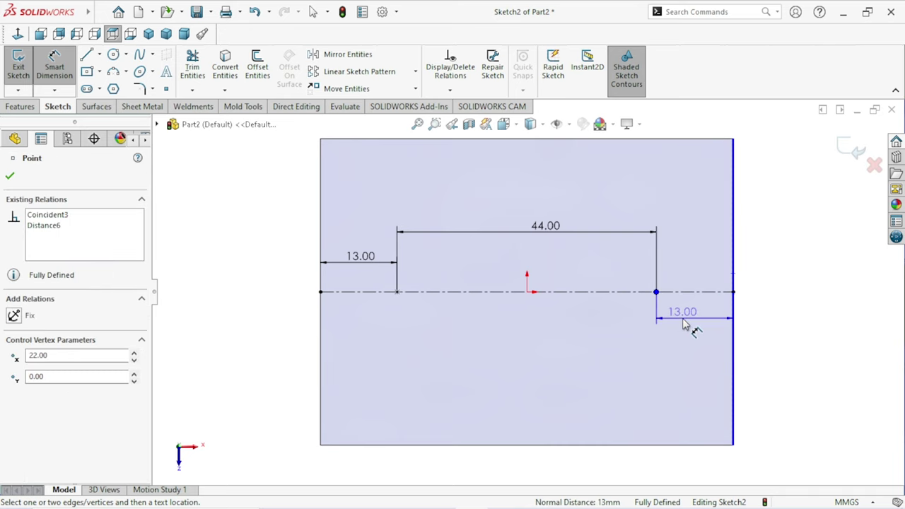
click(686, 259)
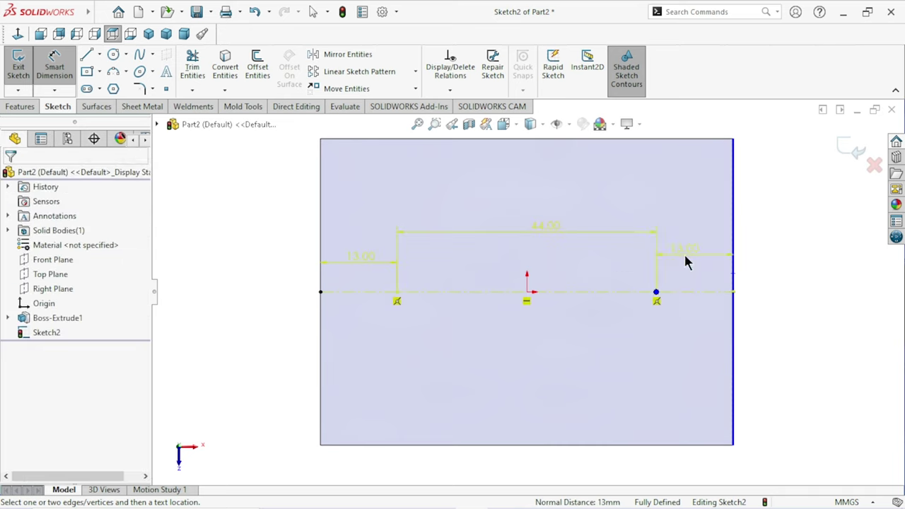
click(282, 100)
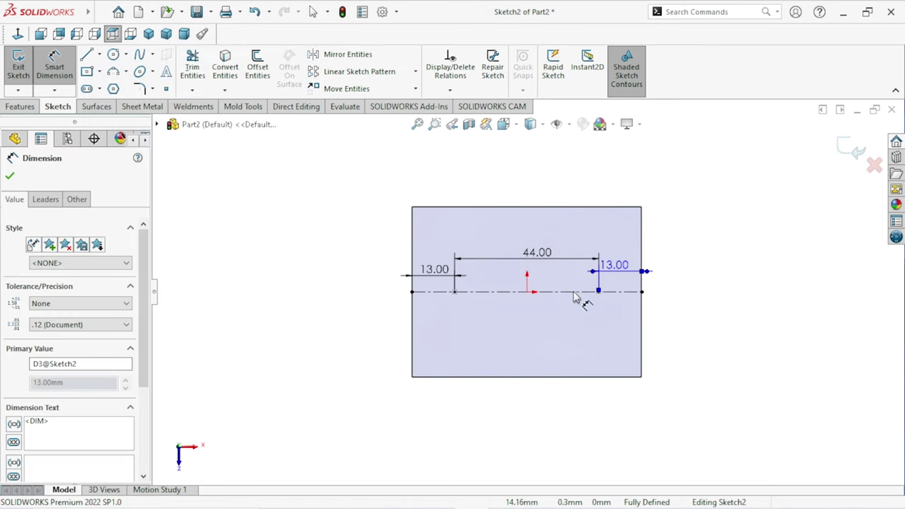
scroll(575, 298, down, 3)
click(852, 150)
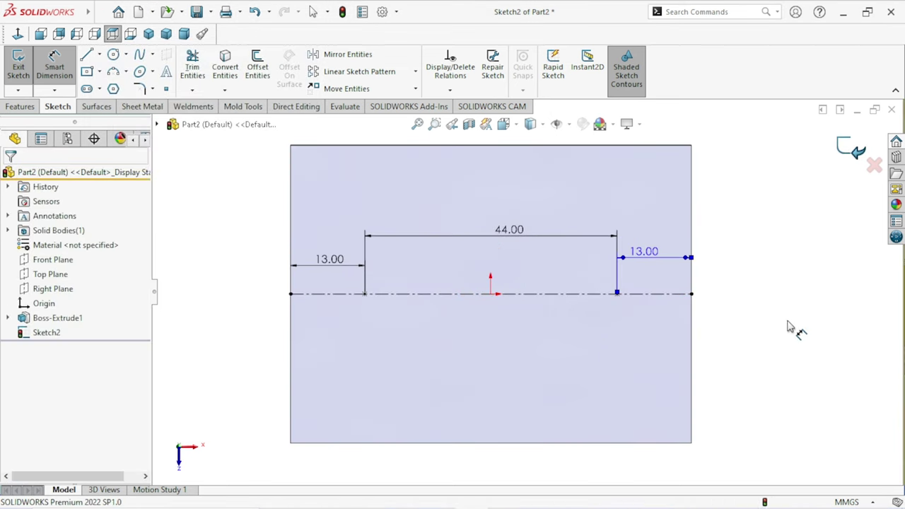
click(515, 351)
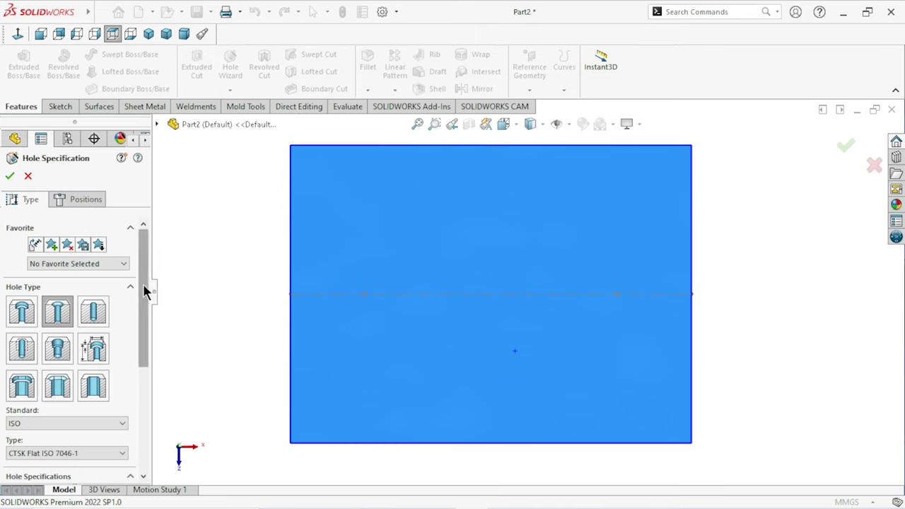
Change the ISO countersunk flat hole size from M6 to M5
drag(144, 290, 117, 358)
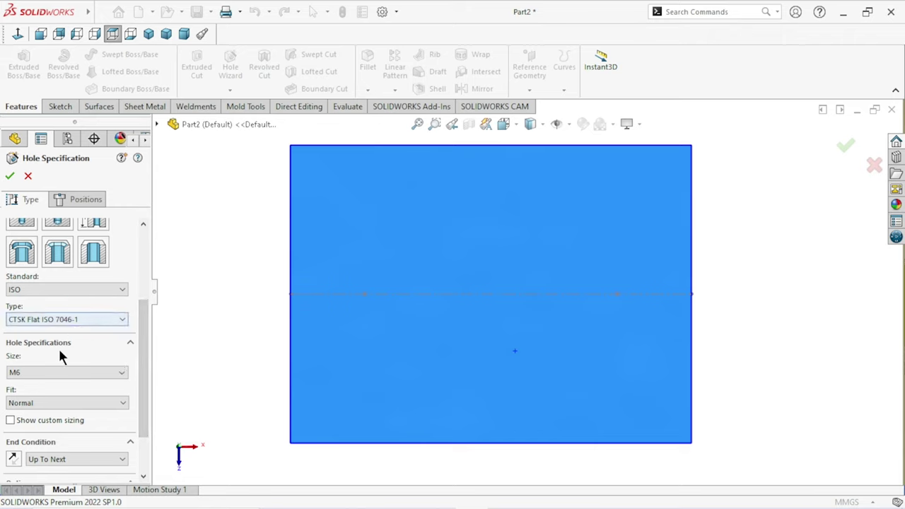
drag(142, 348, 129, 376)
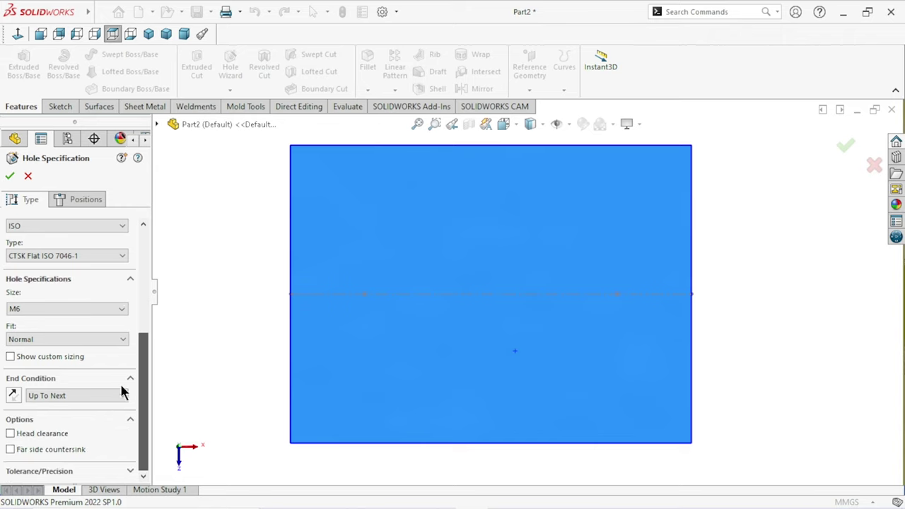
click(120, 311)
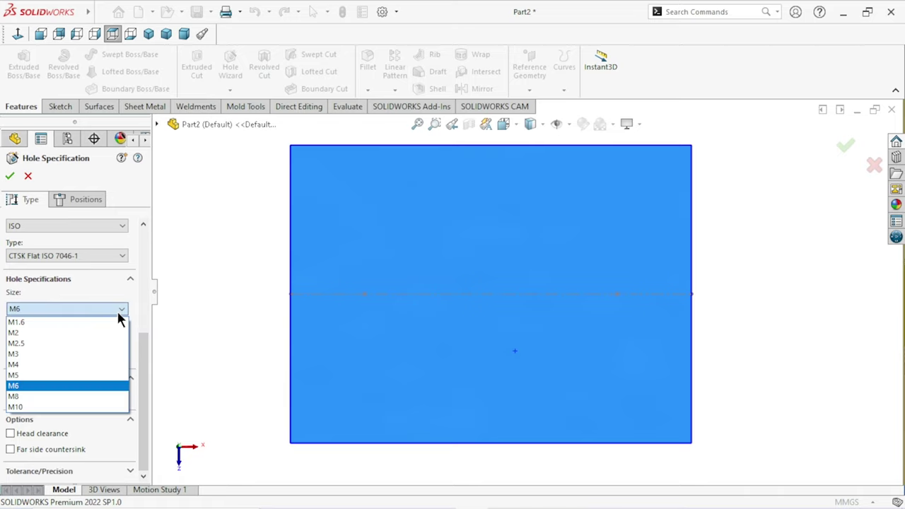
click(24, 375)
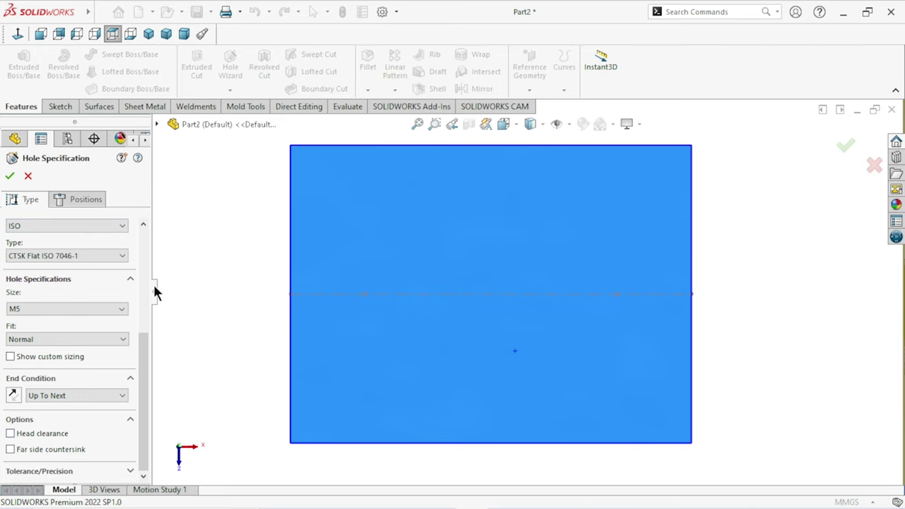
click(85, 204)
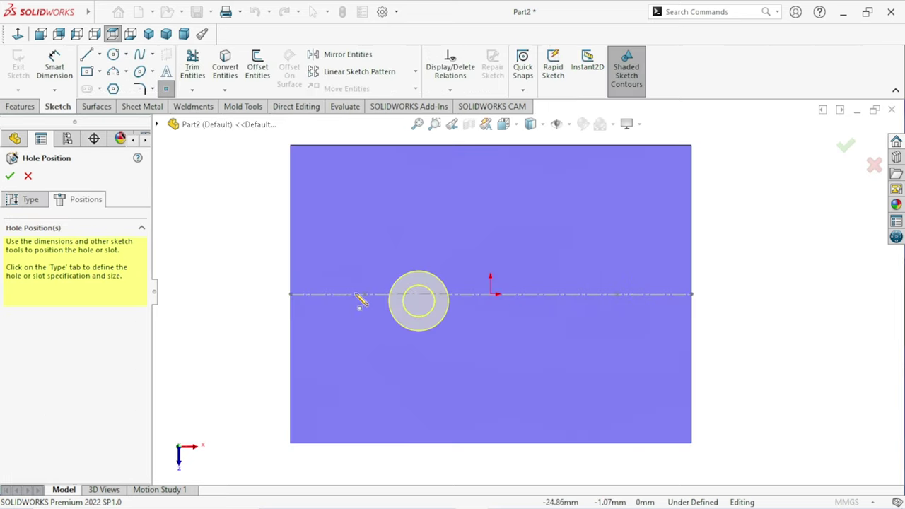
Place the M5 countersunk holes at both centreline points
click(364, 293)
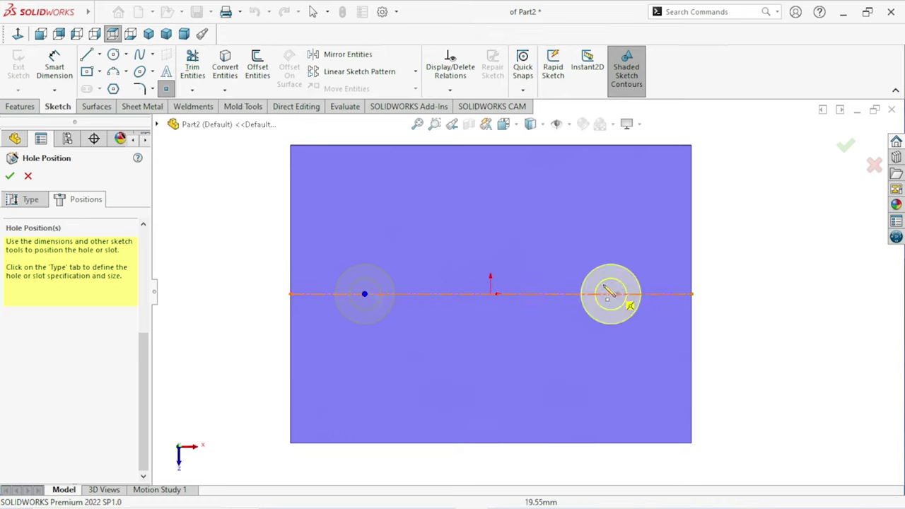
click(616, 295)
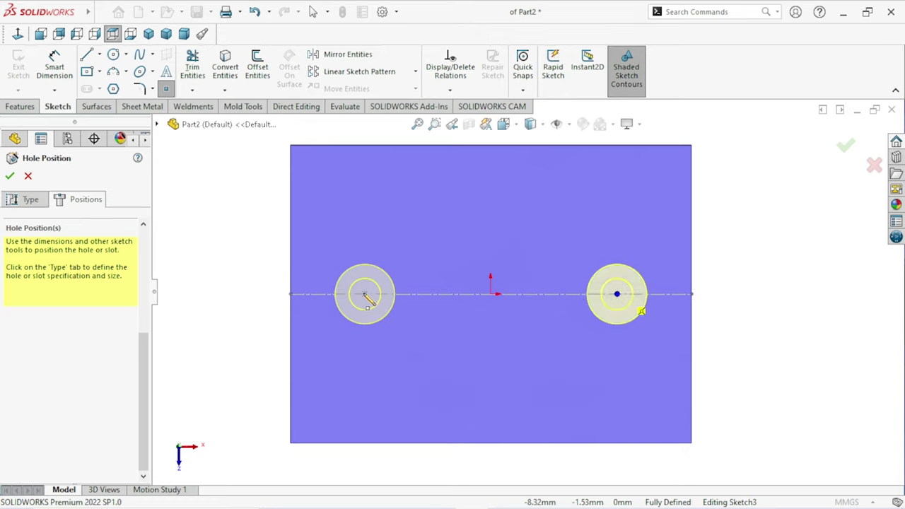
click(11, 178)
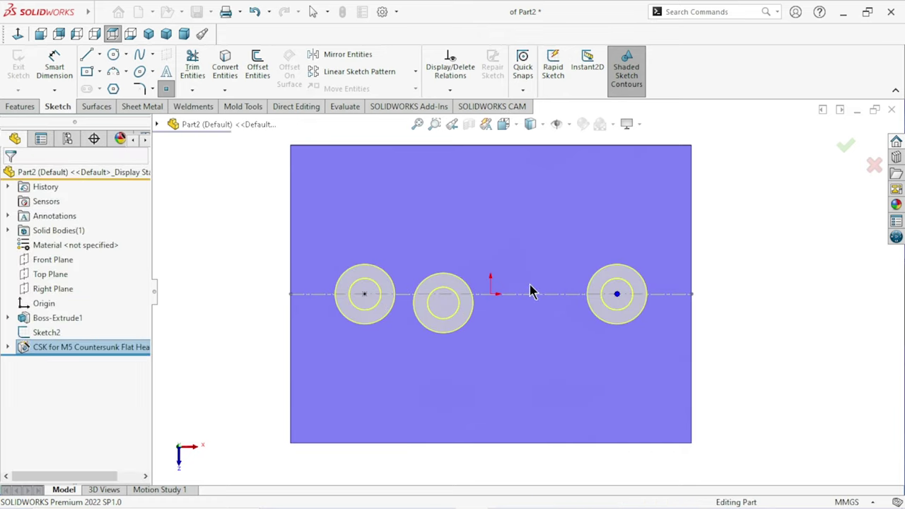
Hide the centreline sketch Sketch2 and show the plate in isometric view
mouse_move(616, 347)
middle_down()
mouse_move(463, 247)
mouse_move(521, 364)
mouse_move(529, 292)
middle_up()
scroll(523, 293, down, 3)
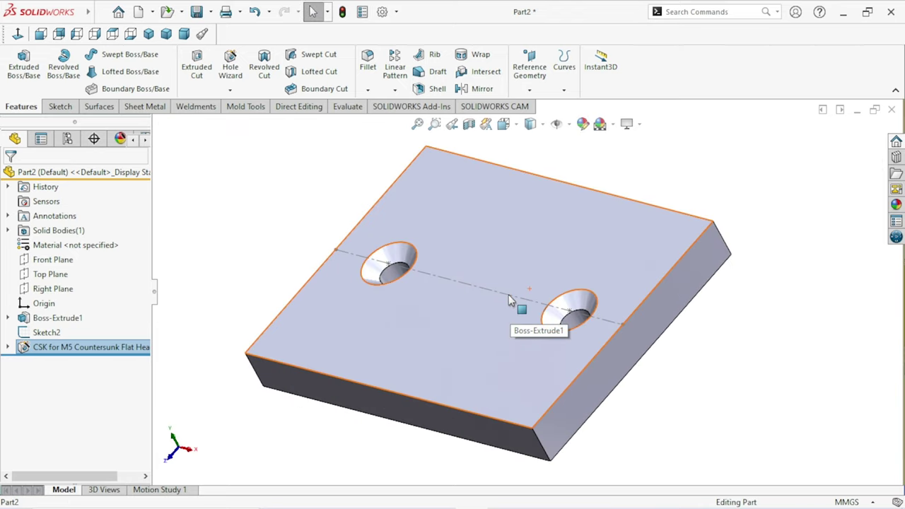
click(509, 294)
click(568, 256)
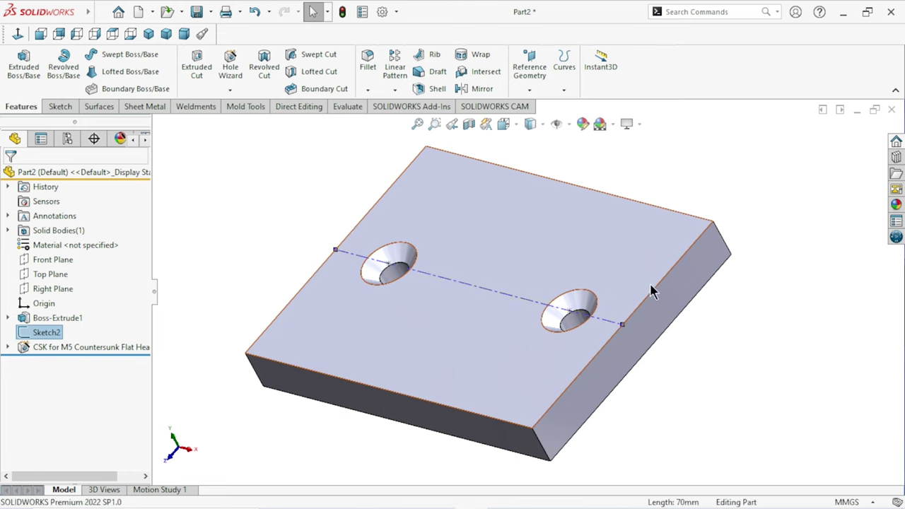
click(148, 34)
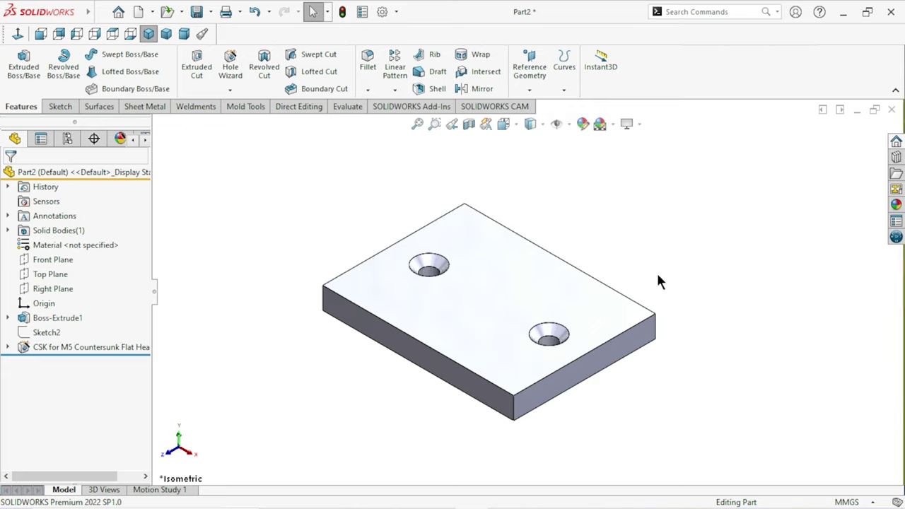
Start a Chamfer feature from the Fillet dropdown in the Features toolbar
scroll(657, 233, down, 2)
scroll(495, 315, down, 2)
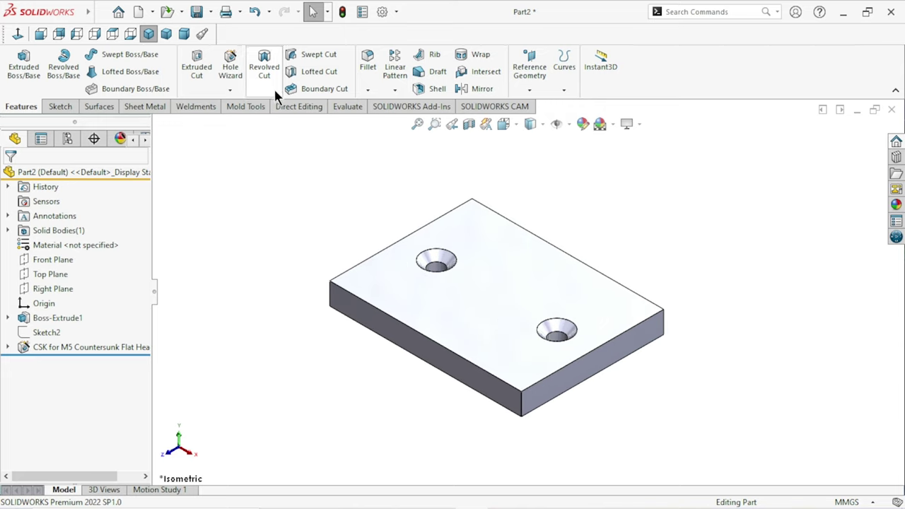
click(368, 90)
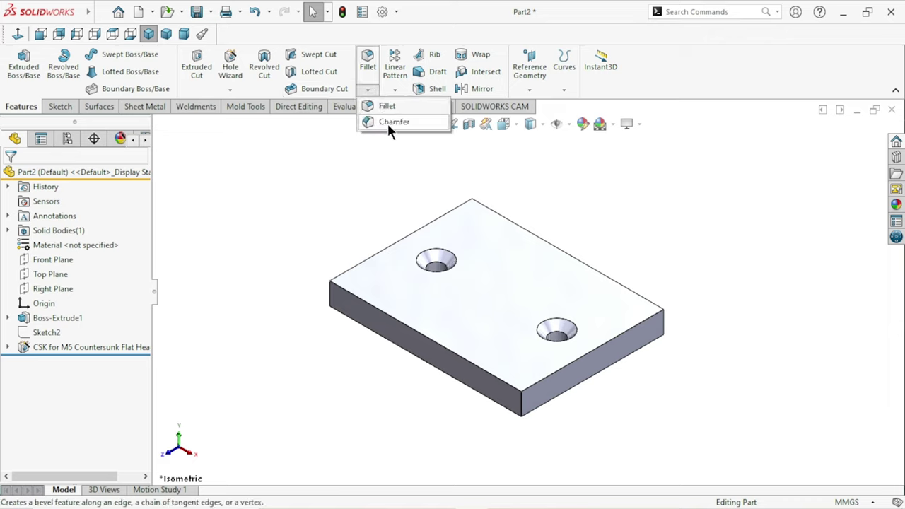
click(387, 121)
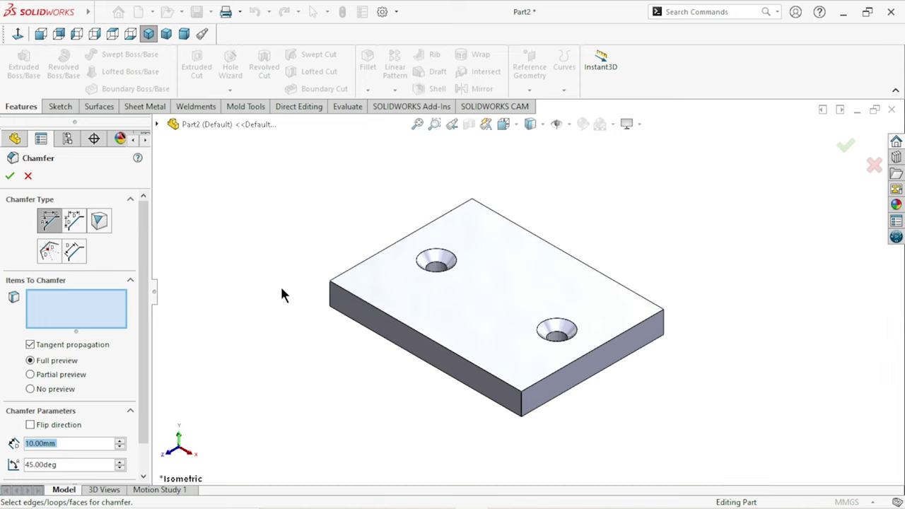
Chamfer all four side faces of the plate at 0.3 mm × 45°
text(0.3)
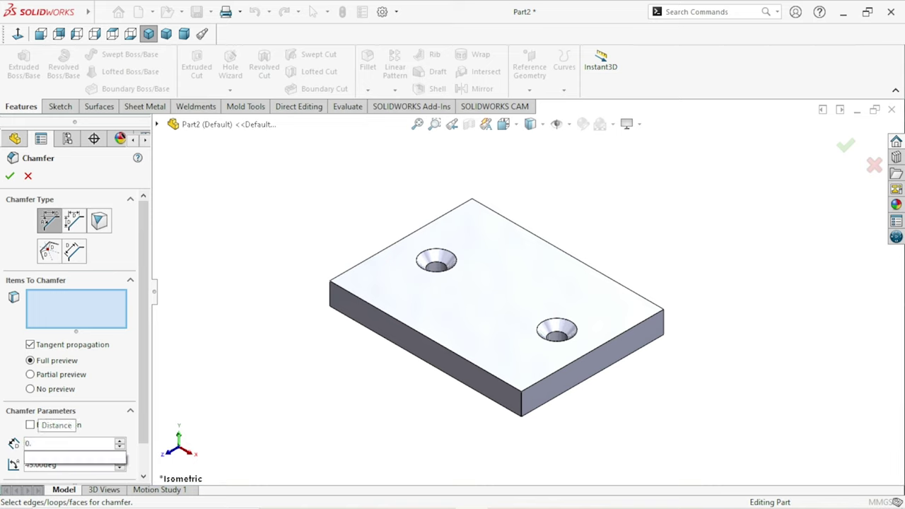
click(433, 355)
click(585, 362)
mouse_move(701, 313)
middle_down()
mouse_move(629, 408)
mouse_move(613, 346)
middle_up()
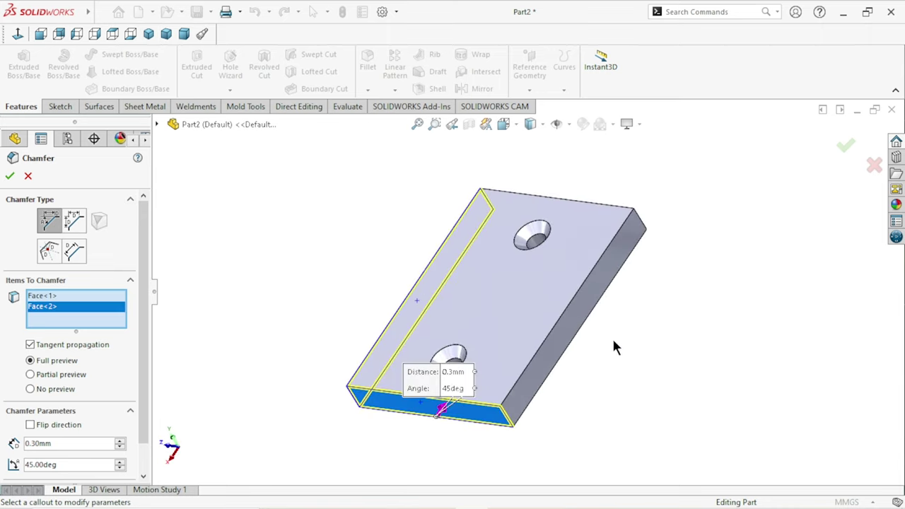
click(573, 318)
mouse_move(687, 228)
middle_down()
mouse_move(678, 218)
mouse_move(607, 321)
middle_up()
click(607, 322)
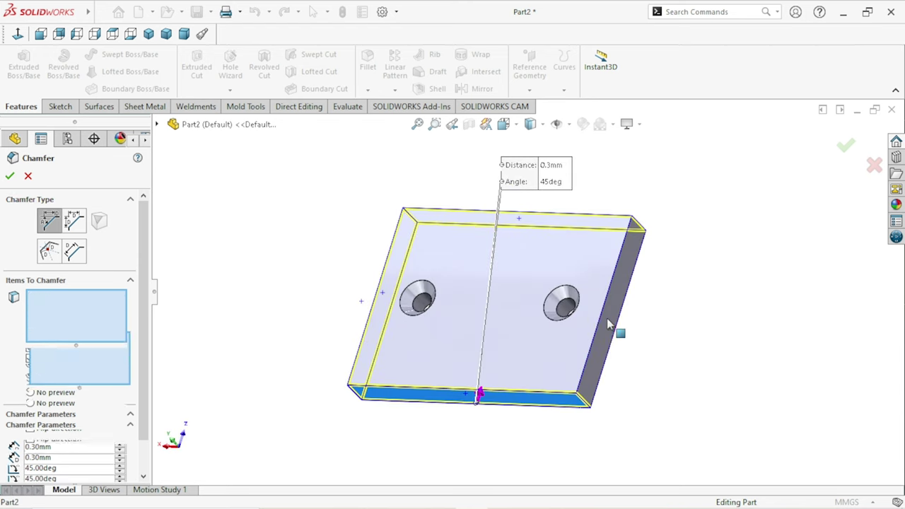
click(10, 177)
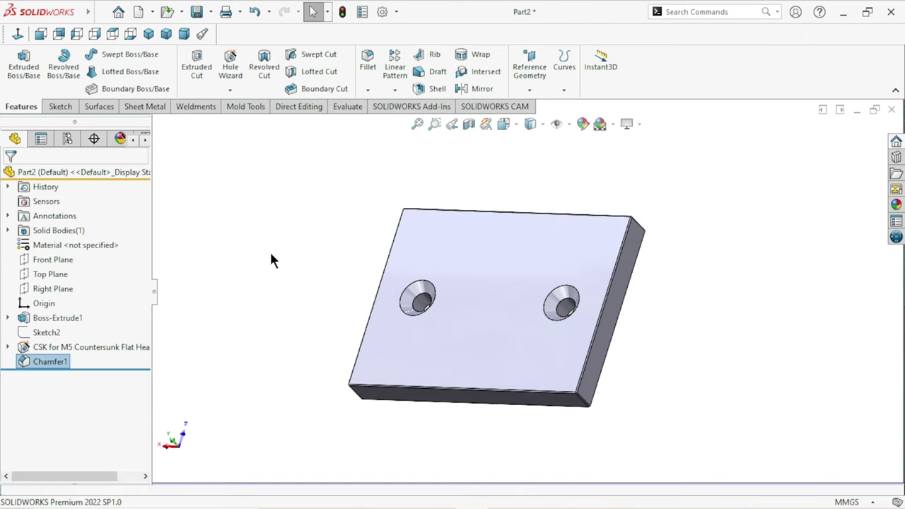
click(149, 36)
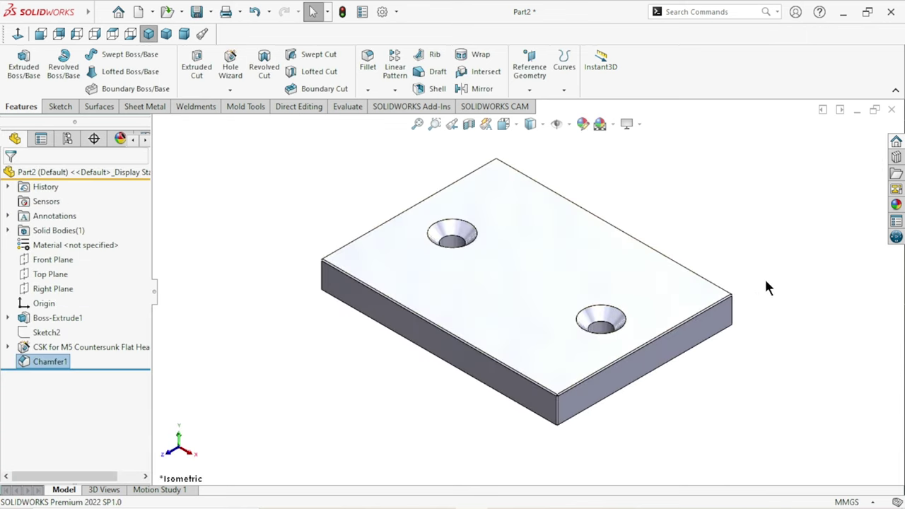
Apply the carbon steel appearance from the Steel library to the whole plate
click(896, 205)
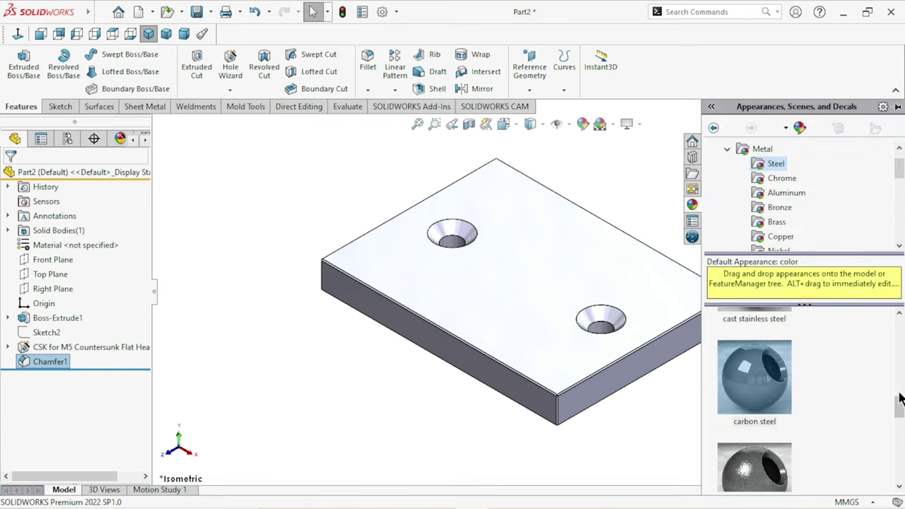
scroll(901, 399, up, 1)
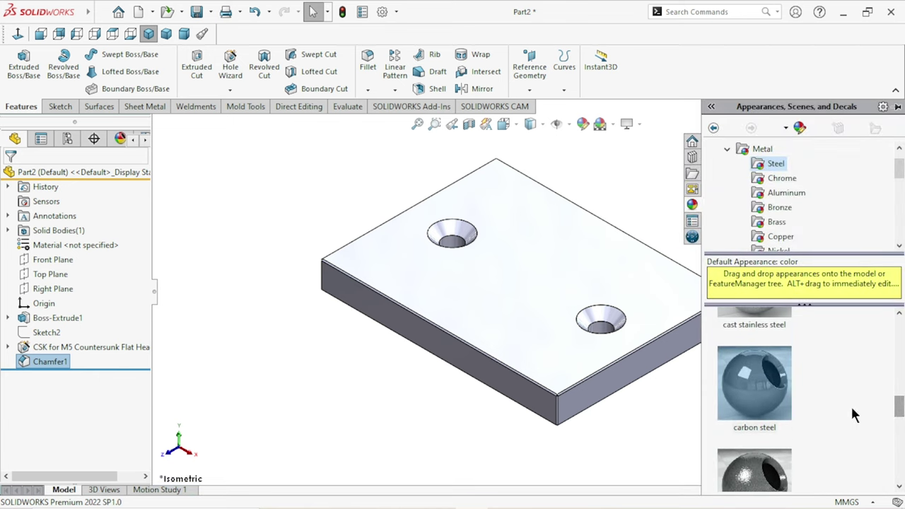
scroll(899, 418, up, 1)
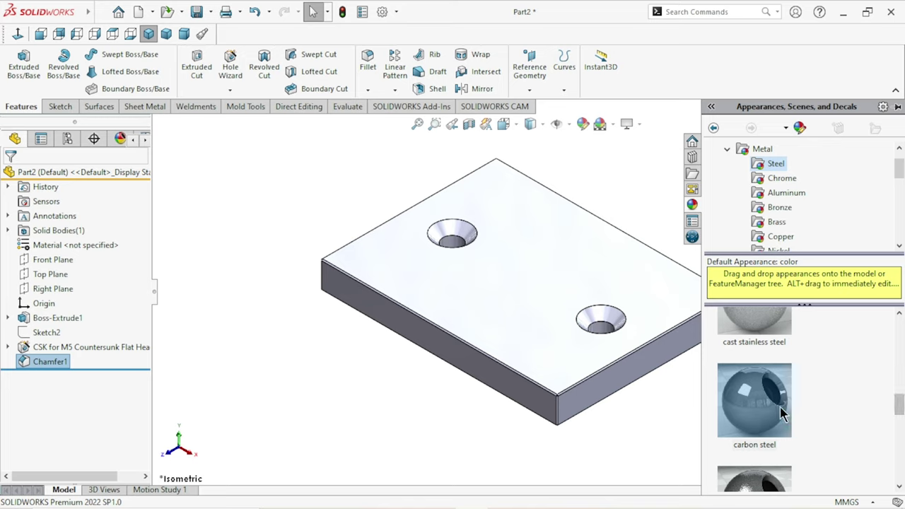
drag(754, 401, 336, 394)
drag(772, 399, 550, 350)
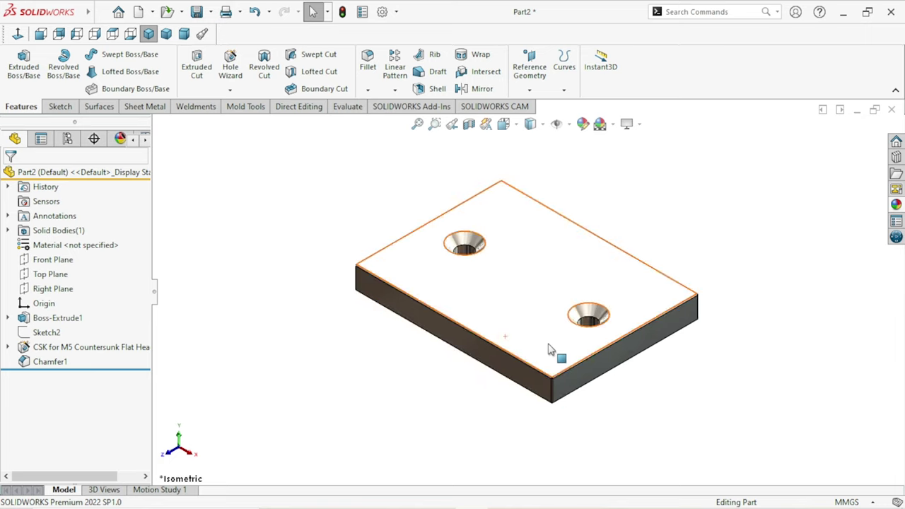
drag(551, 351, 637, 300)
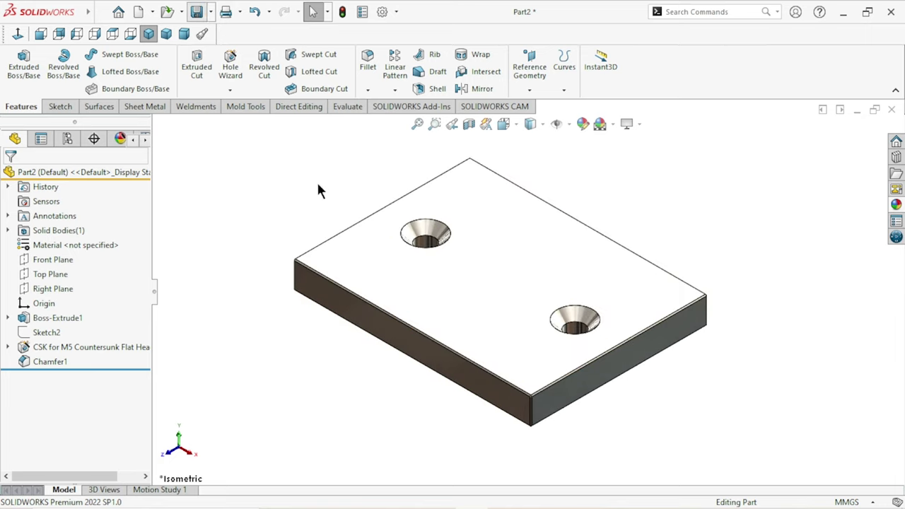
key(ctrl+s)
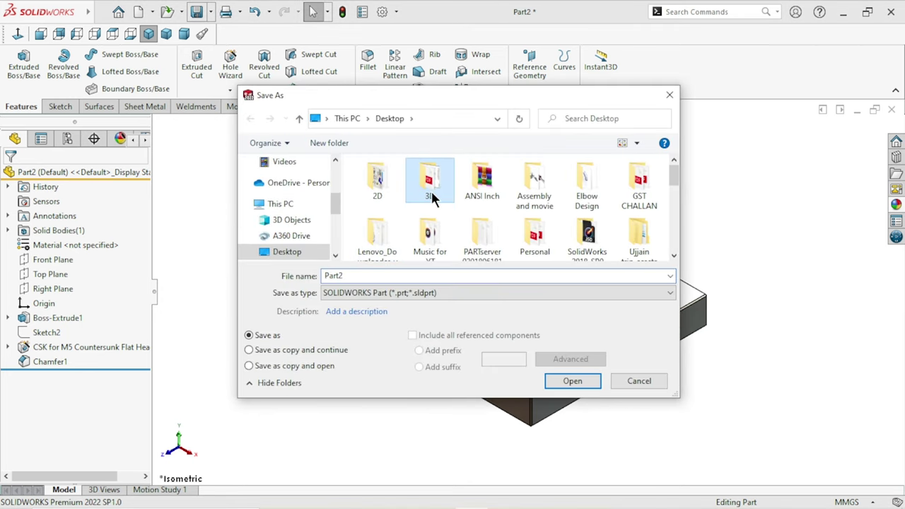
Save the part as 'vice part 4 slide plate' in the Desktop\3D\Manual vice folder
double_click(431, 191)
scroll(678, 179, down, 1)
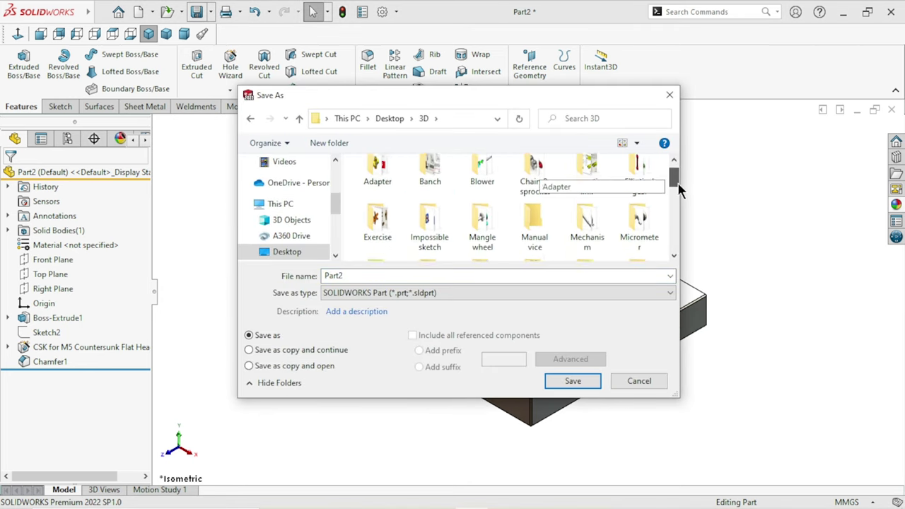
double_click(534, 185)
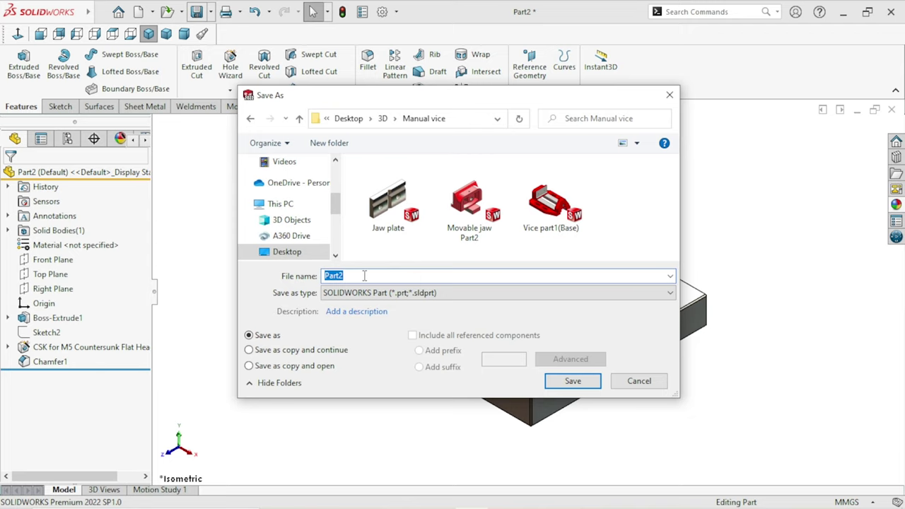
text(P)
key(BackSpace)
text(vi)
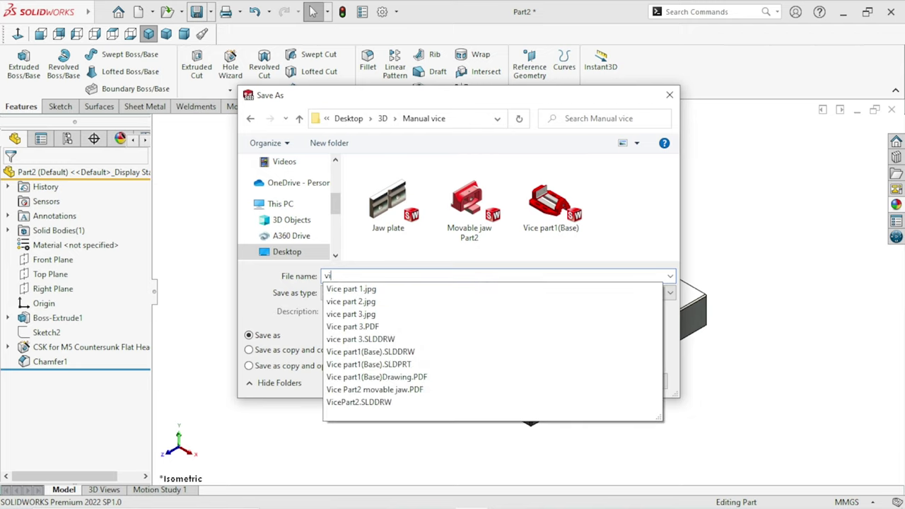
text(ce part 4 sli)
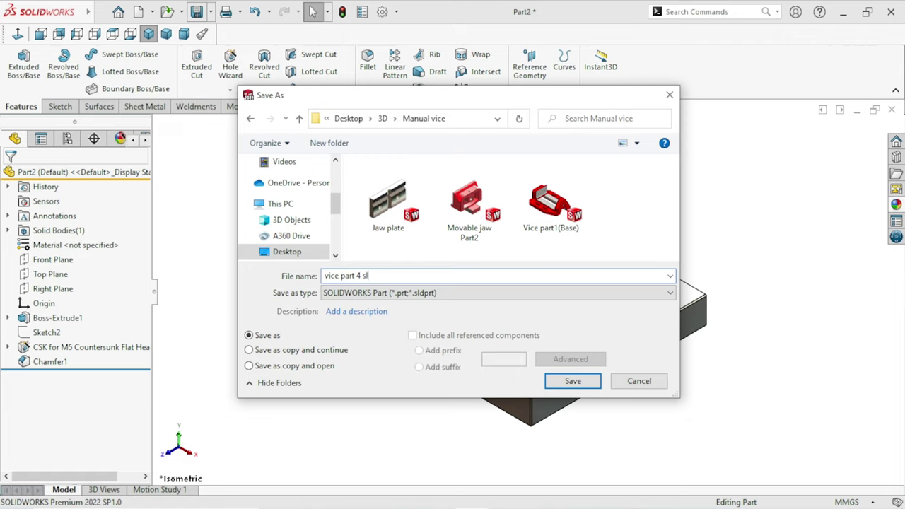
text(de plate)
click(577, 383)
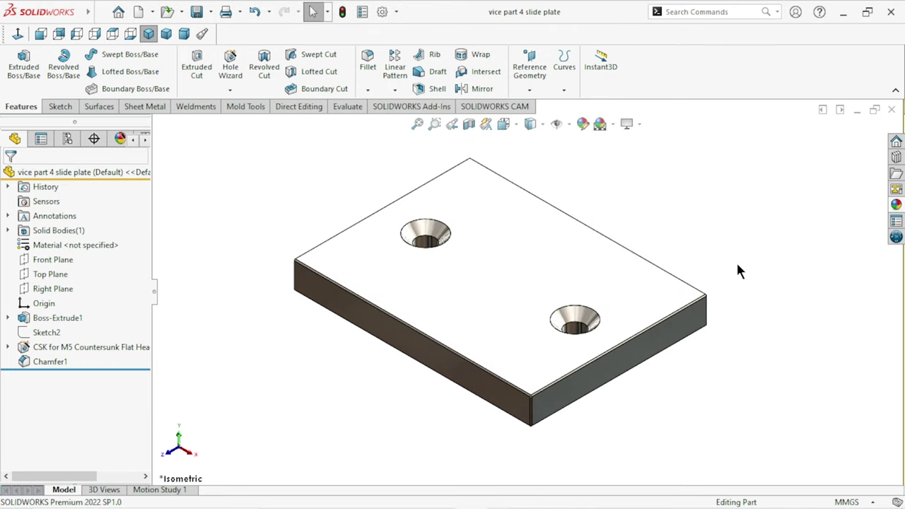
click(495, 295)
click(17, 35)
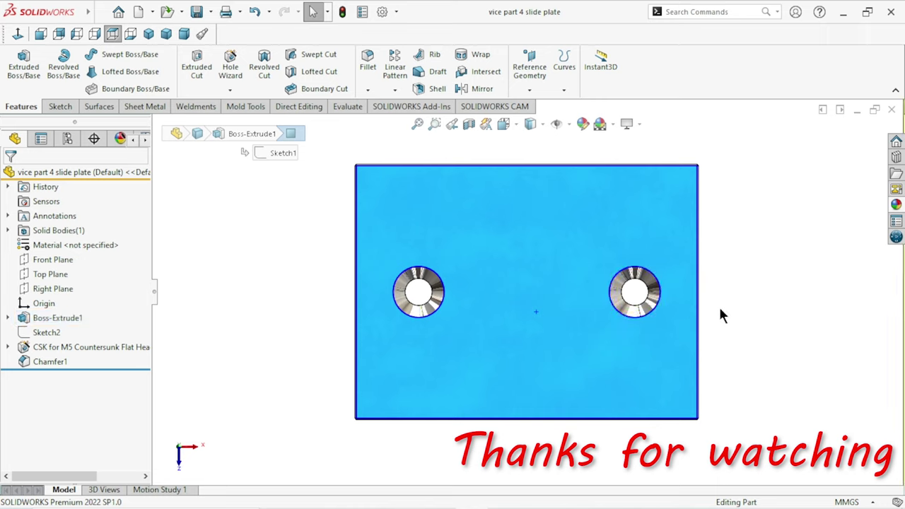
click(722, 312)
click(147, 34)
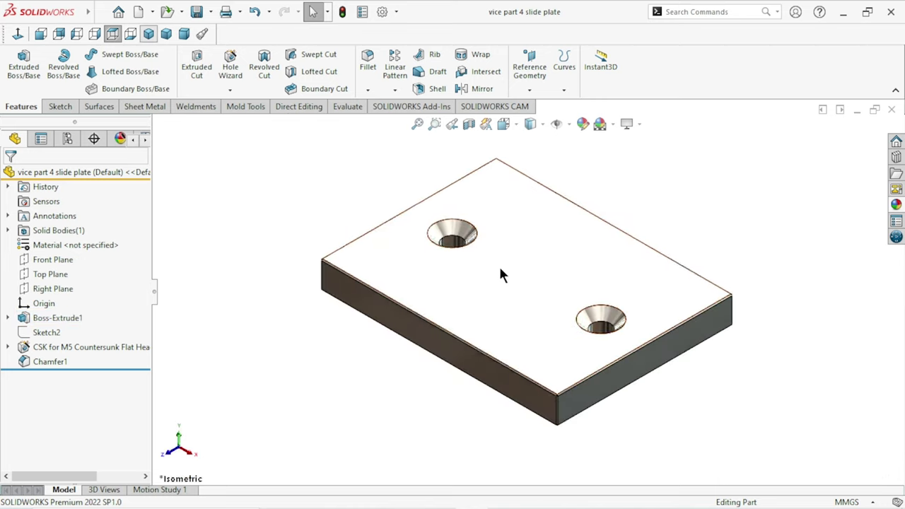